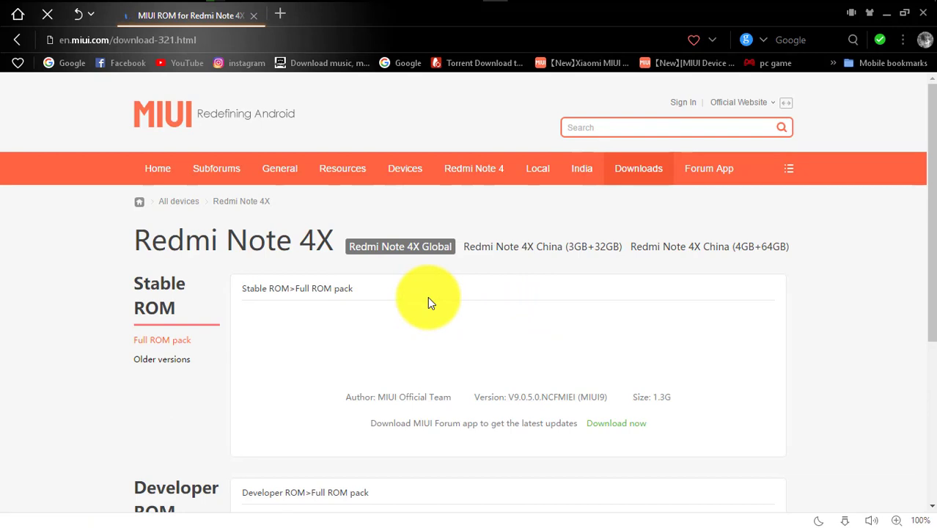
Step: Open the Flashing Guide for the Redmi Note 4X Global Developer ROM and go to its Fastboot Update method
scroll(428, 296, "down", 2)
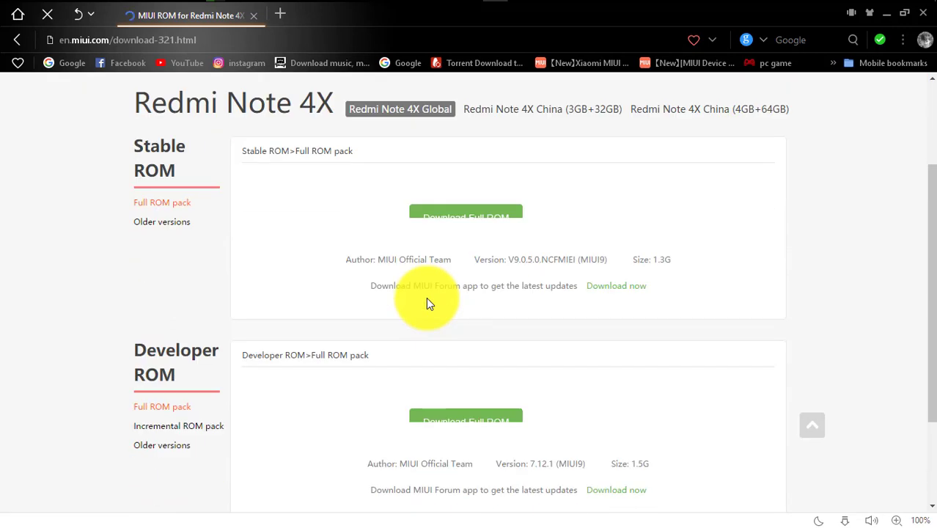
scroll(428, 302, "up", 2)
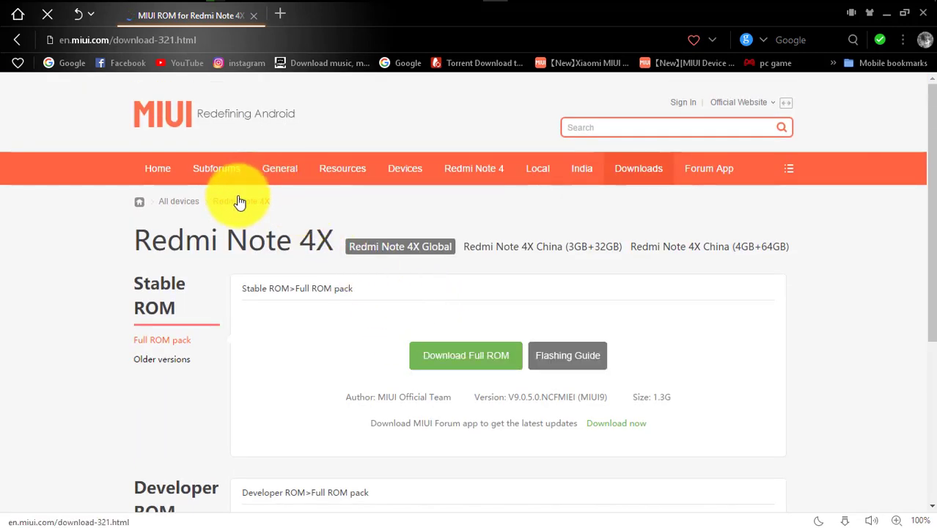
scroll(290, 233, "down", 2)
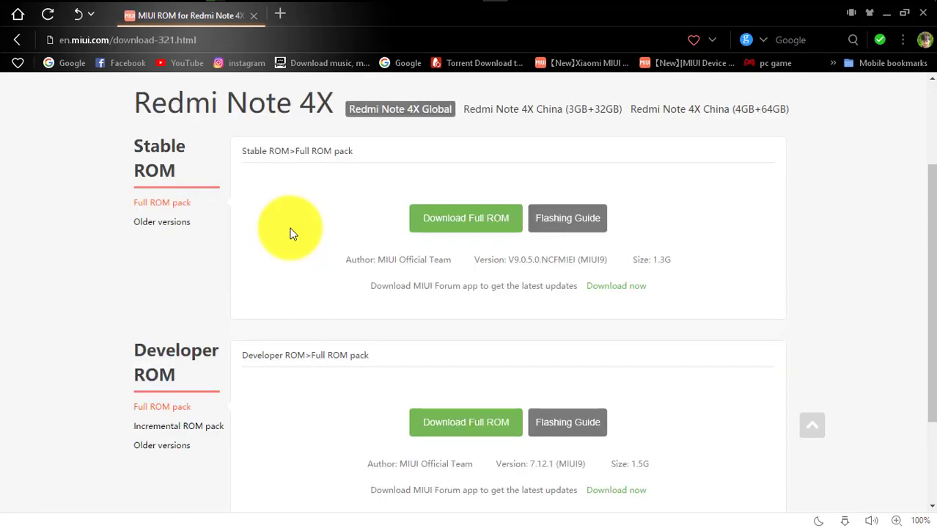
scroll(546, 191, "down", 2)
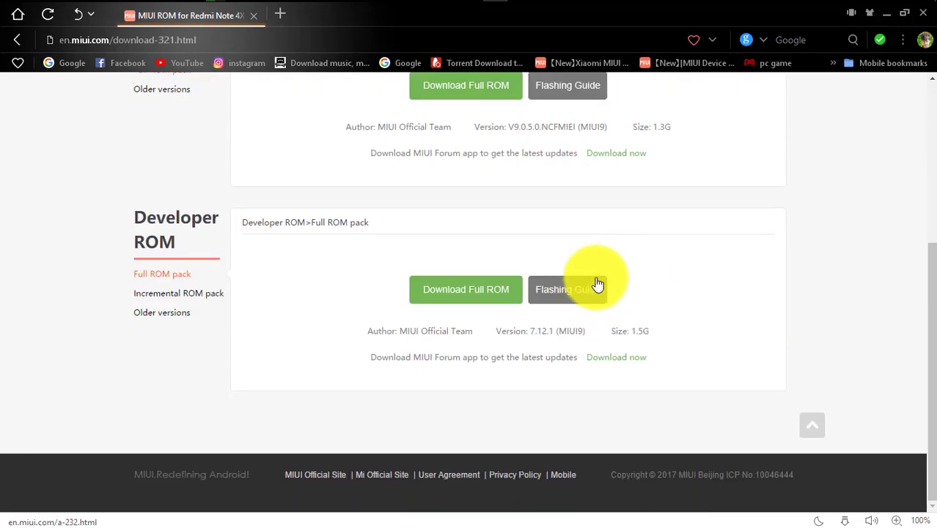
left_click(539, 297)
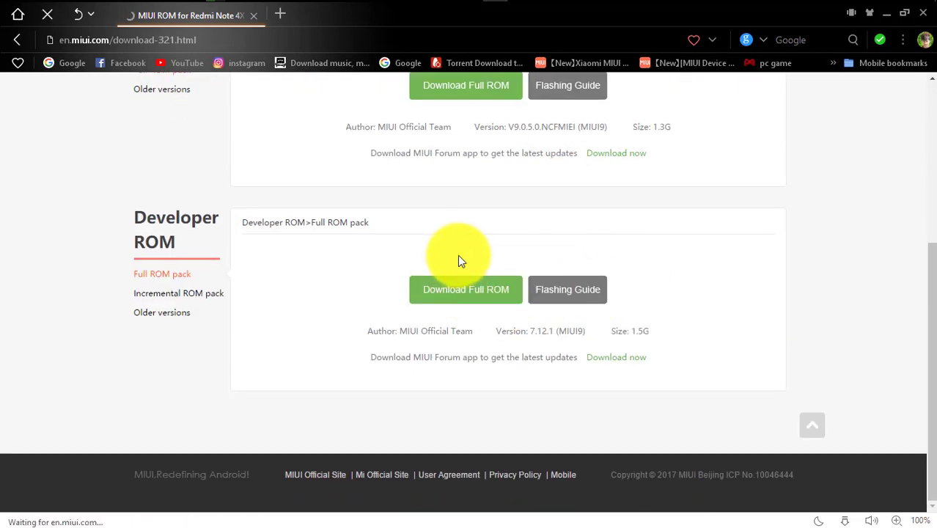
scroll(294, 264, "down", 2)
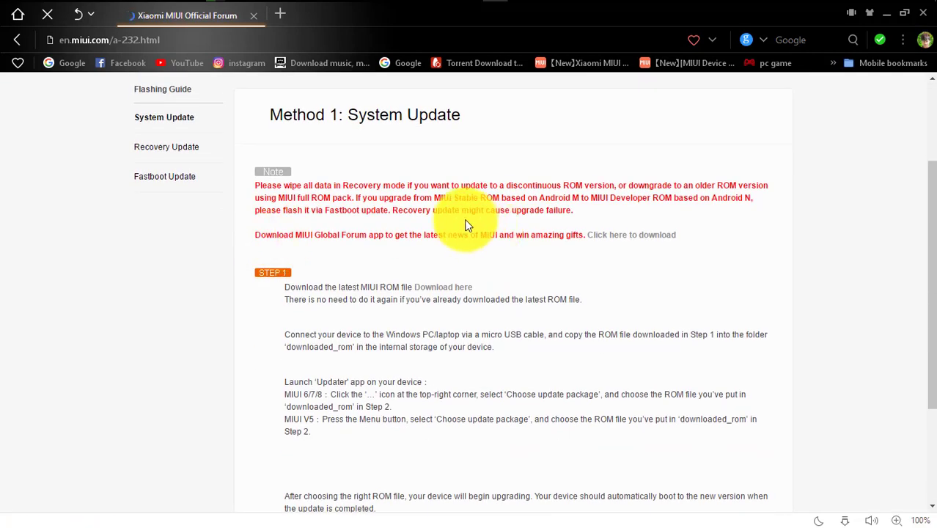
scroll(476, 213, "up", 2)
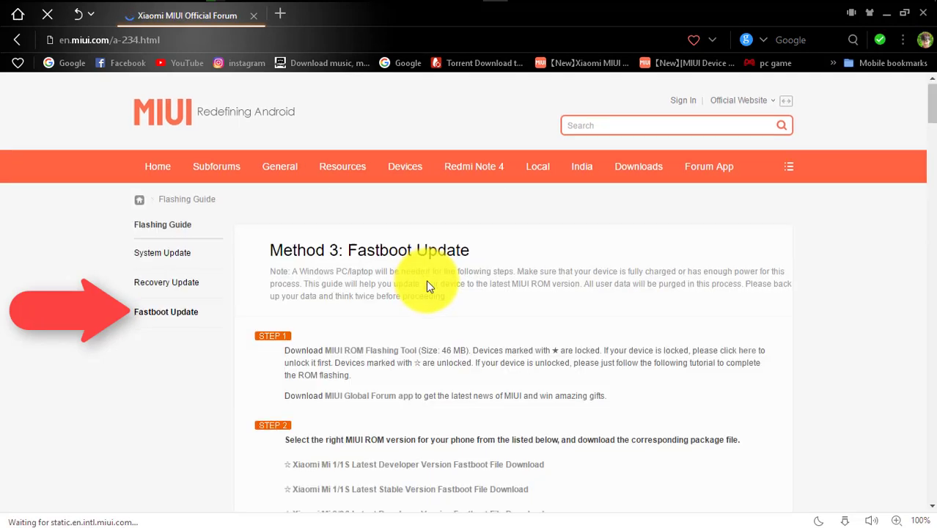
Step: Request the Redmi Note 4X Latest Global Developer Version Fastboot File from the Step 2 list
scroll(426, 284, "down", 2)
scroll(426, 291, "down", 2)
scroll(378, 208, "down", 9)
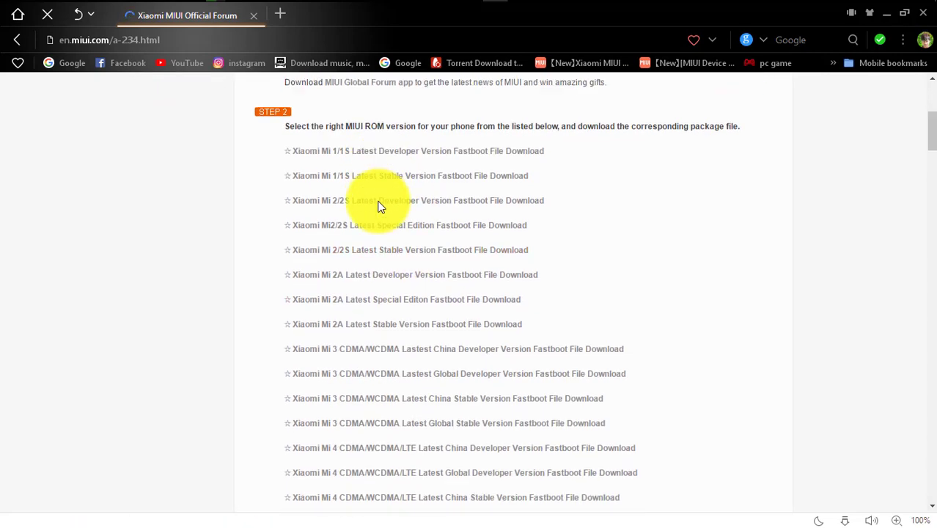
scroll(376, 205, "down", 6)
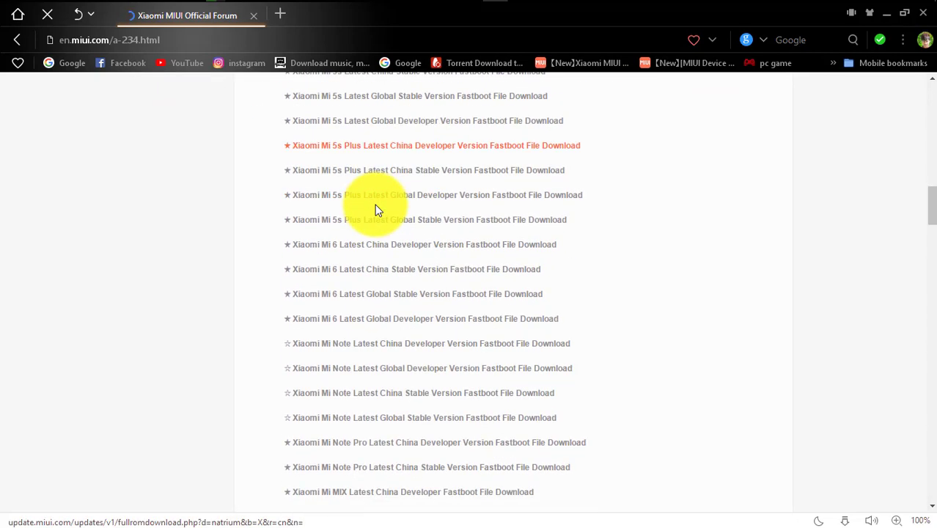
scroll(375, 206, "down", 7)
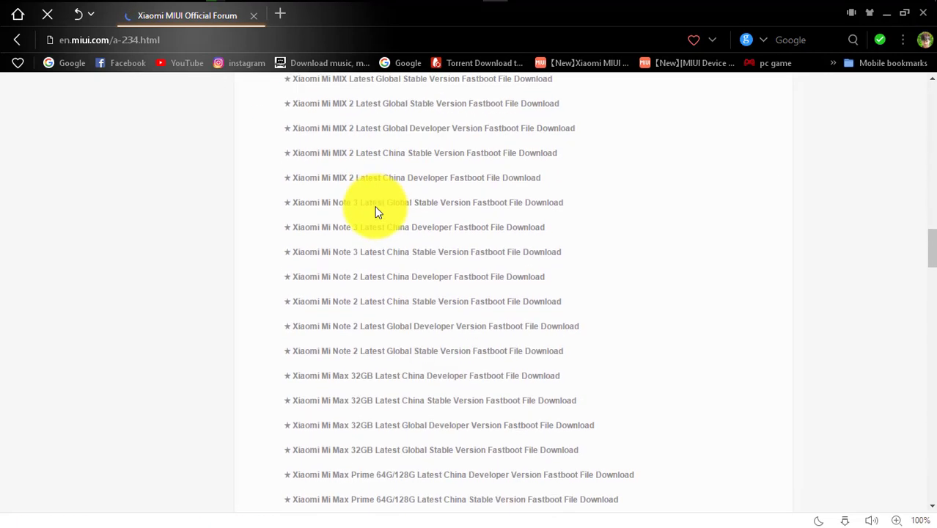
scroll(376, 213, "down", 9)
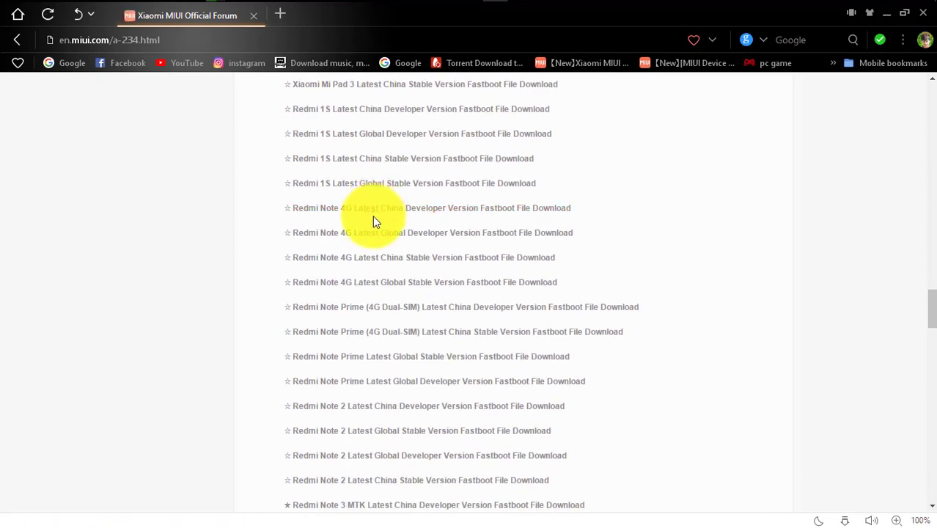
scroll(379, 240, "down", 5)
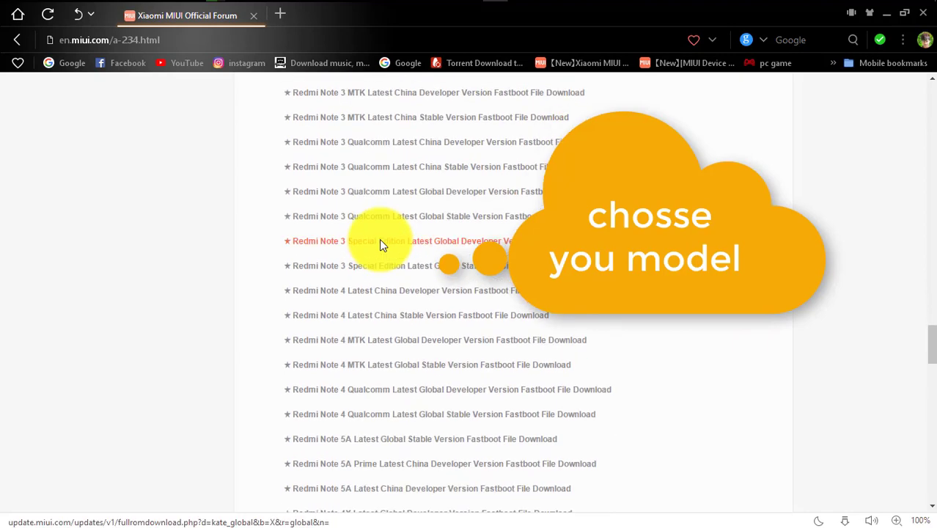
scroll(380, 246, "down", 2)
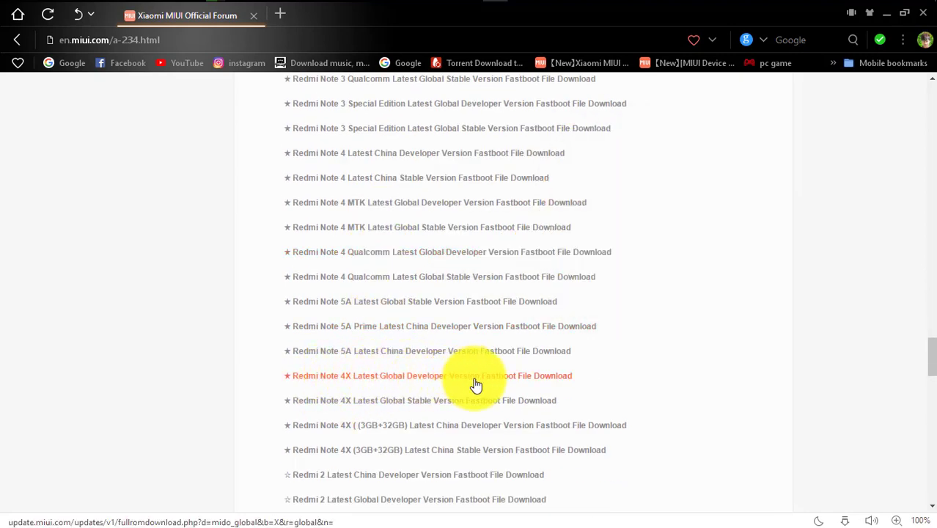
left_click(420, 383)
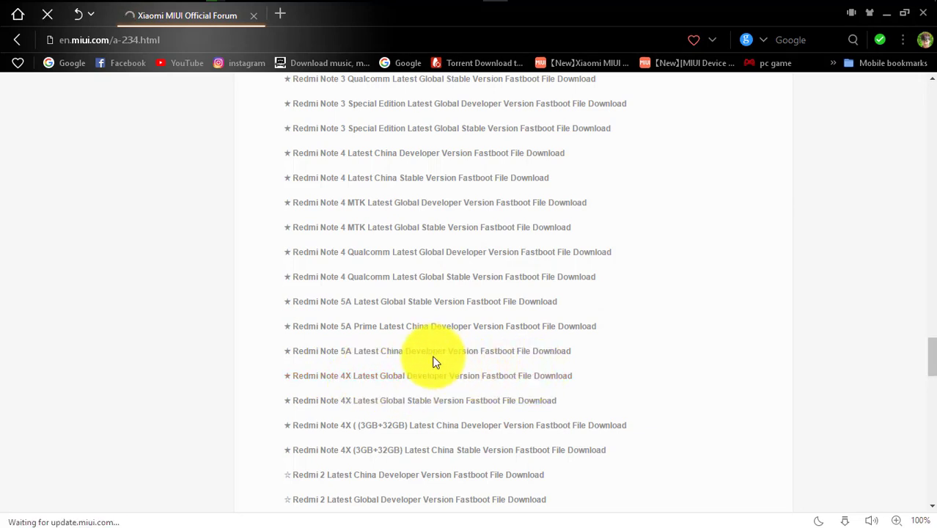
Step: Start downloading the mido_global_images_7.12.1 package with Internet Download Manager
left_click(399, 328)
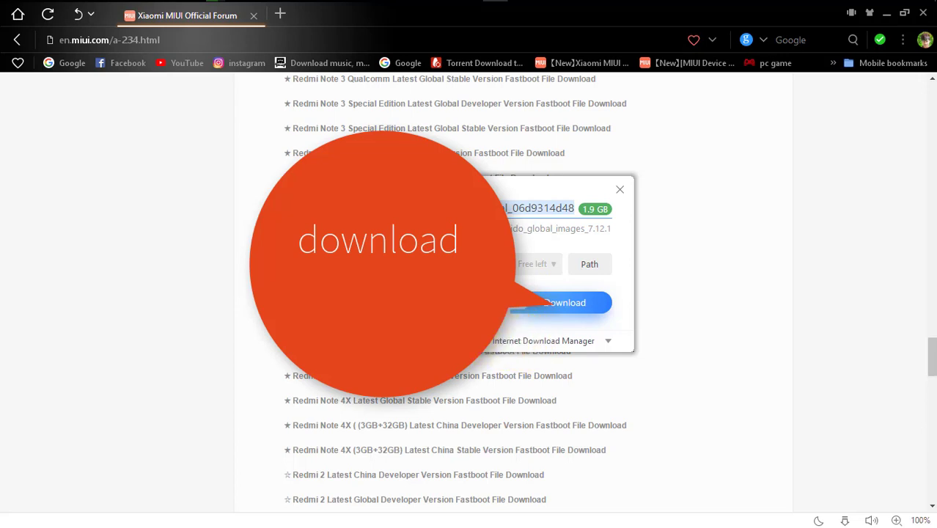
key("Return")
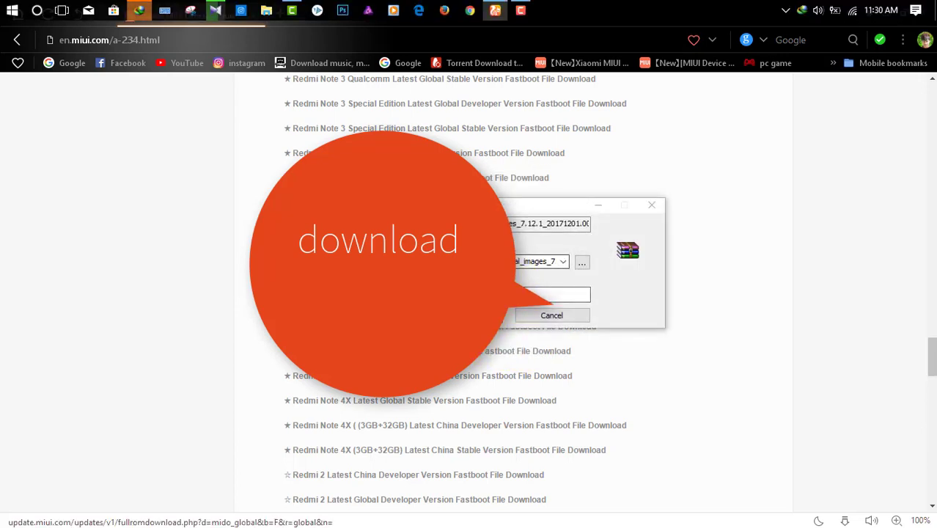
left_click(465, 316)
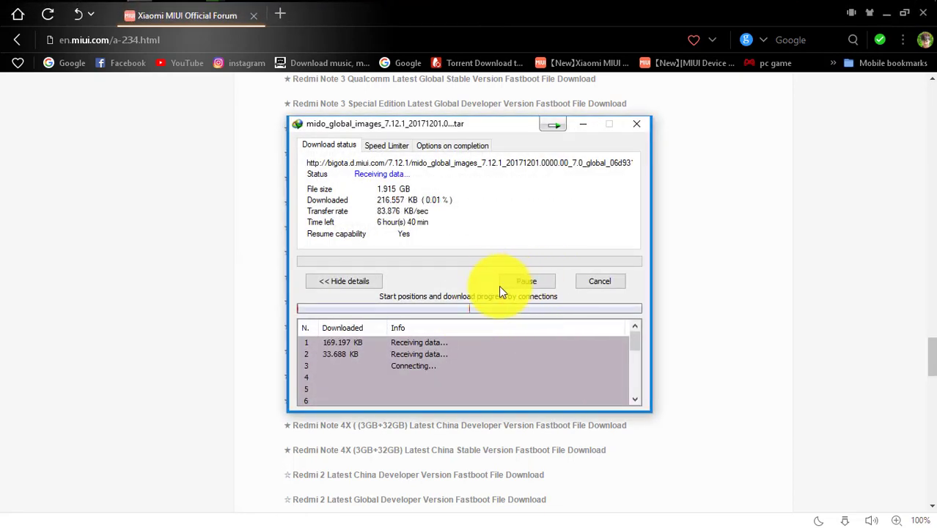
Step: Pause and cancel the mido_global_images_7.12.1 download
left_click(523, 283)
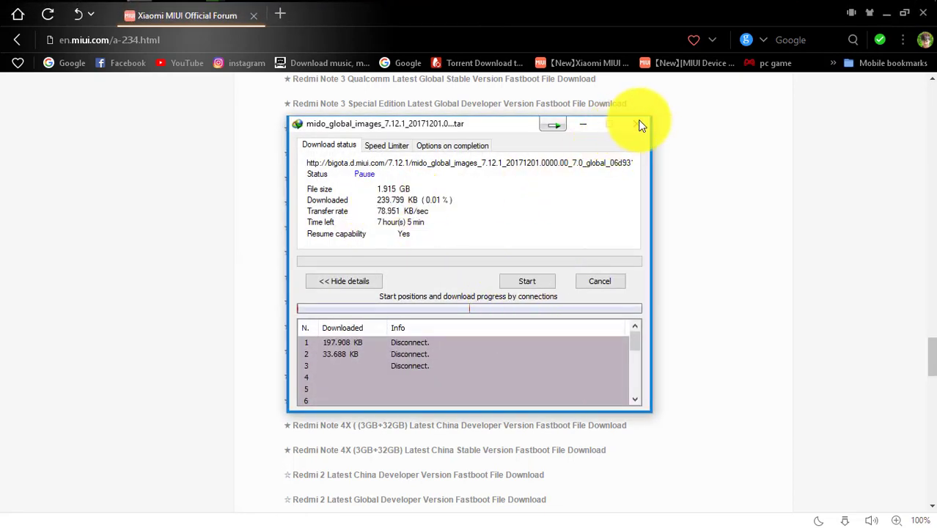
left_click(596, 282)
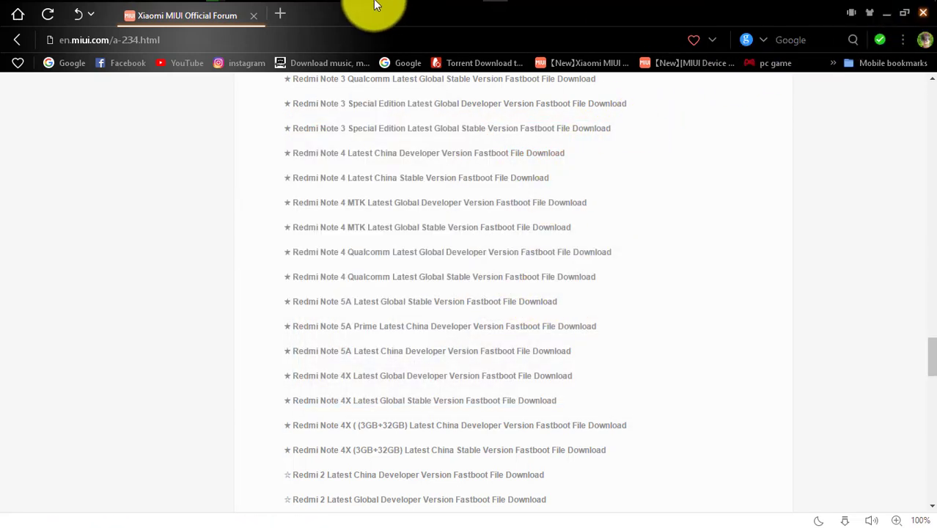
mouse_move(422, 18)
left_click(934, 10)
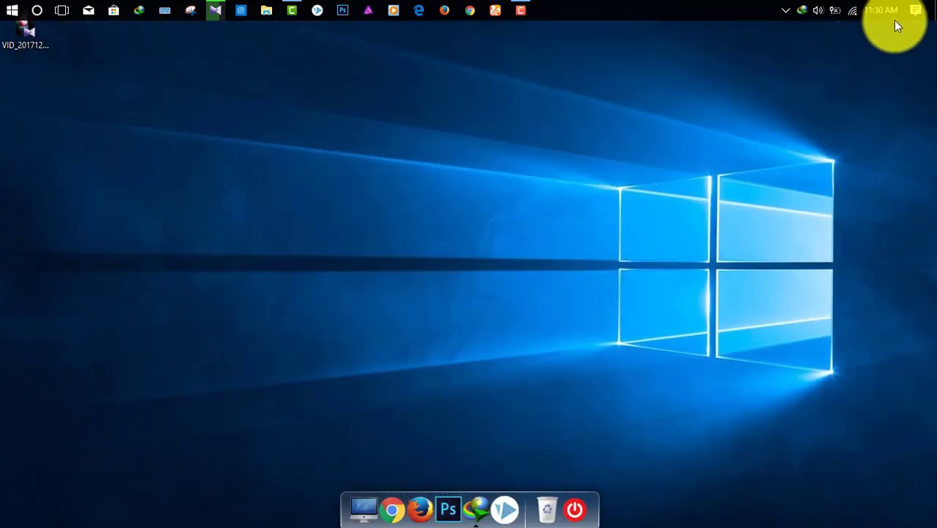
left_click(519, 12)
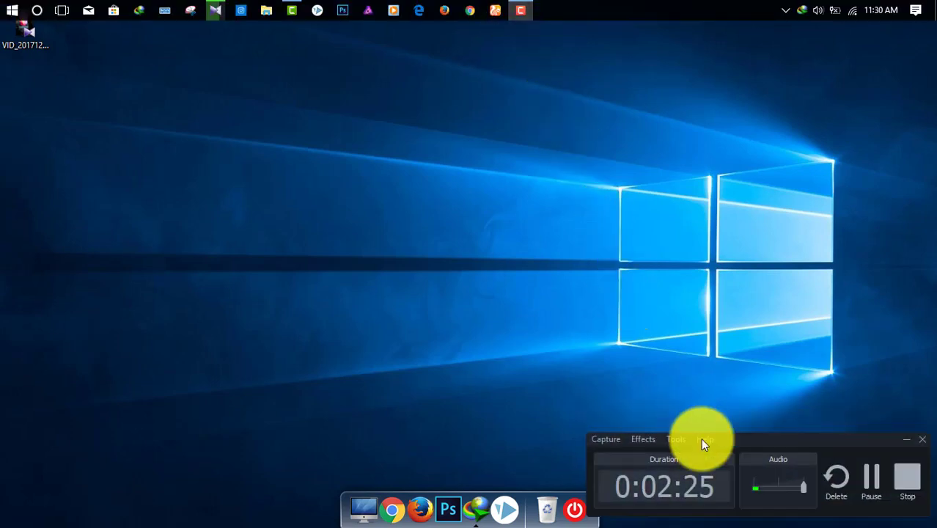
left_click(905, 473)
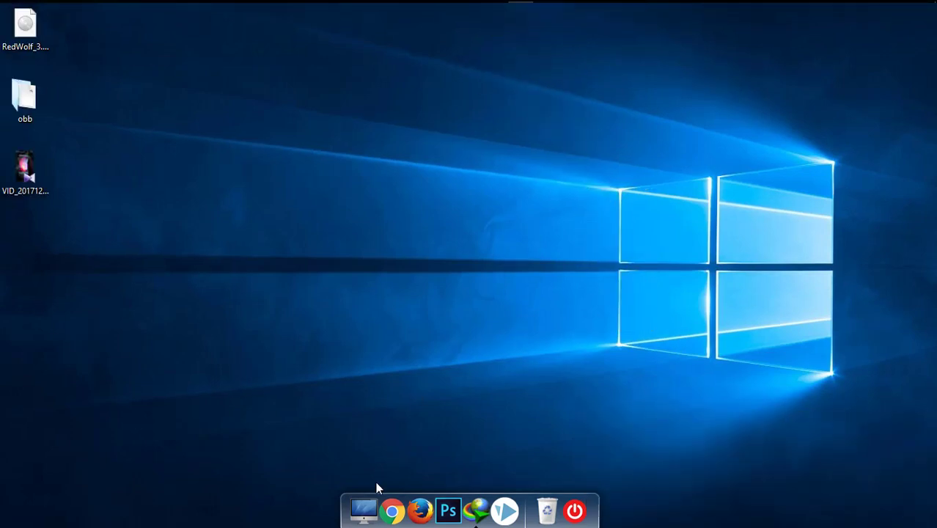
Step: Browse Downloads > Compressed to the flash scripts inside the extracted mido_global_images_7.11.16 folder, and close the file window
left_click(359, 476)
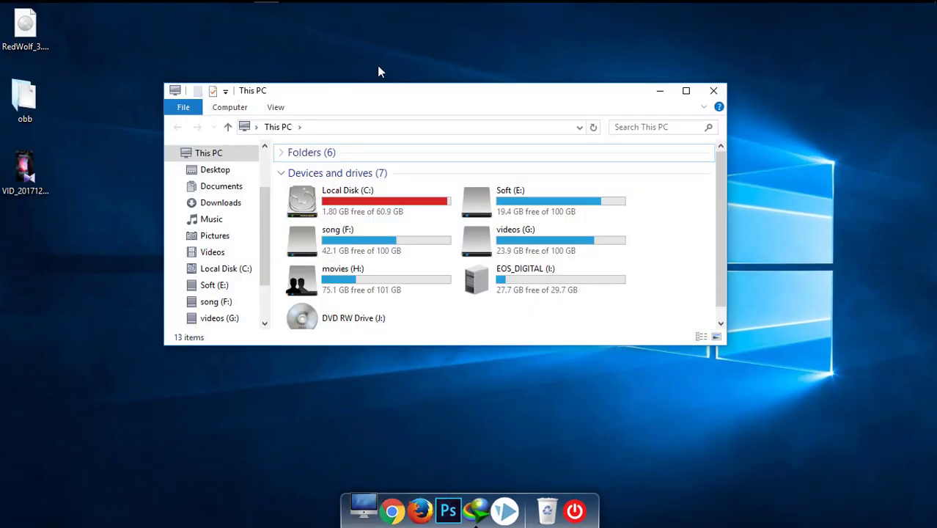
double_click(382, 84)
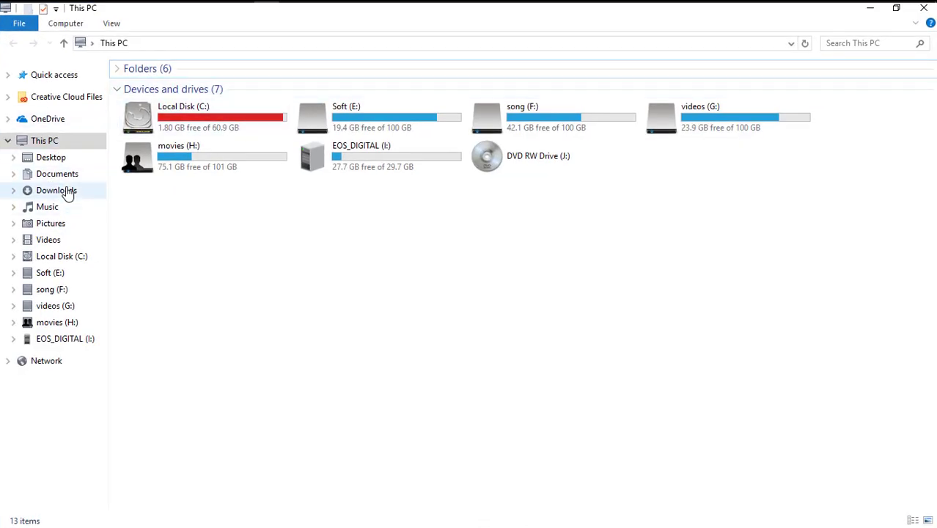
left_click(67, 190)
double_click(154, 95)
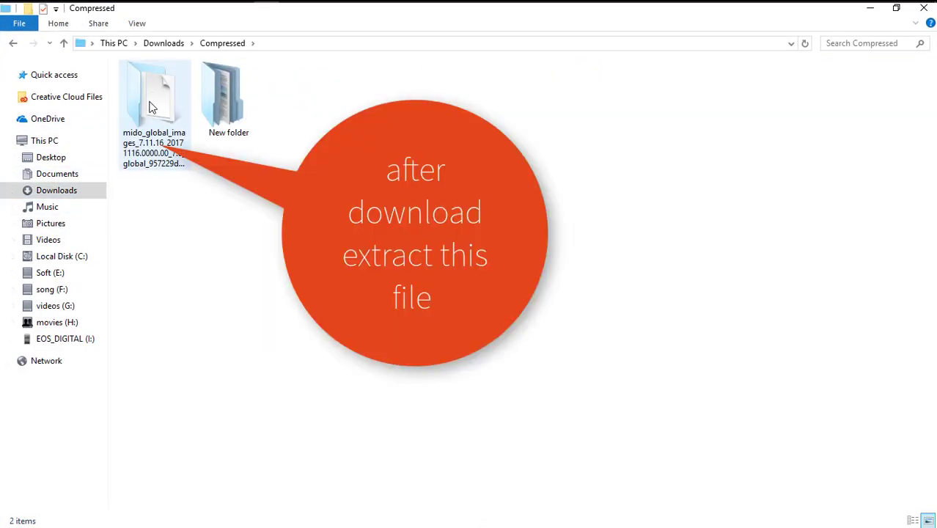
double_click(160, 93)
double_click(163, 85)
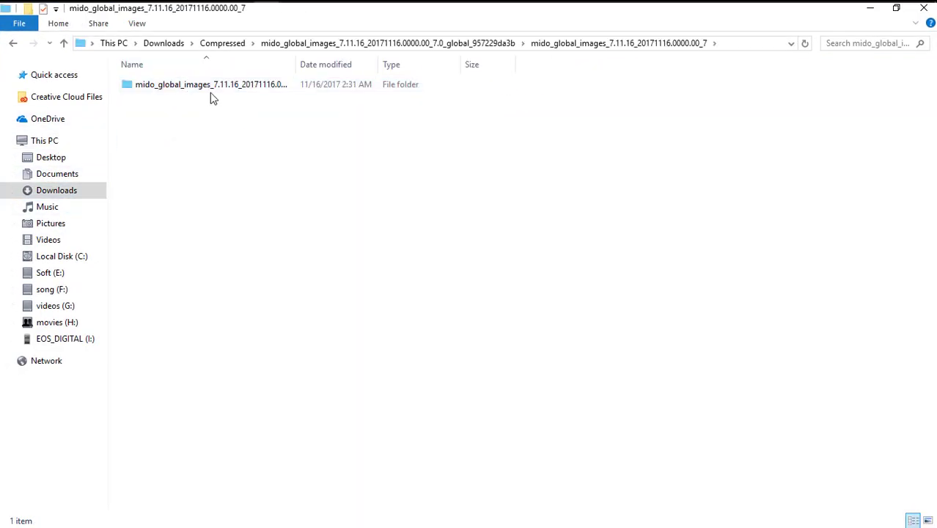
double_click(206, 87)
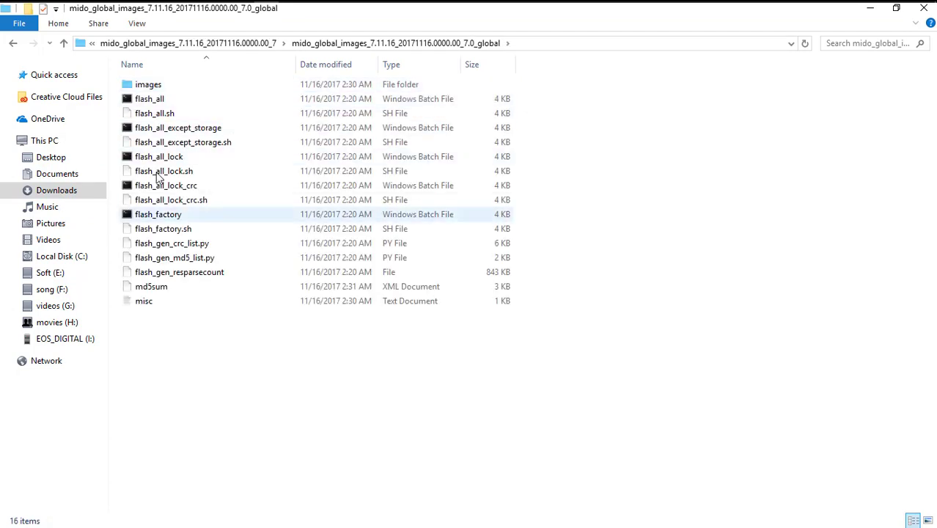
left_click(918, 12)
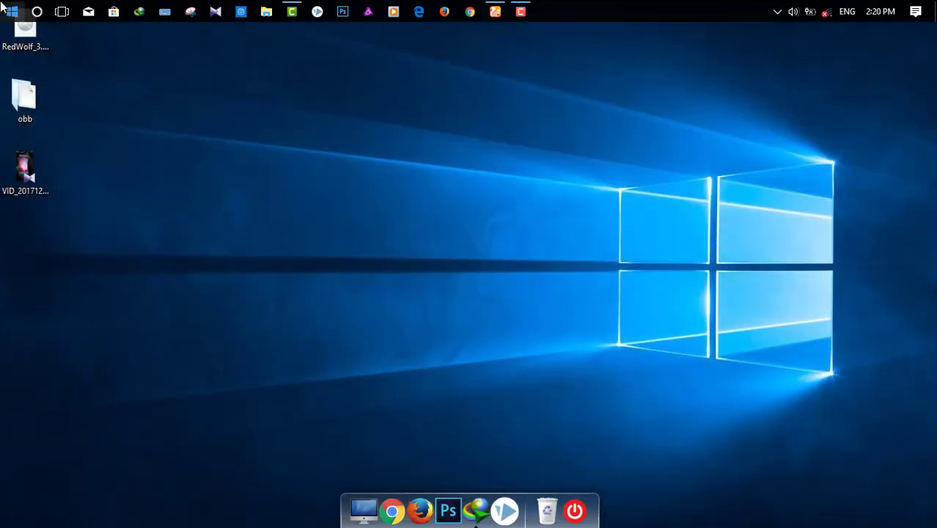
Step: Search the installed programs for "x" and launch XiaoMiFlash.exe
left_click(12, 11)
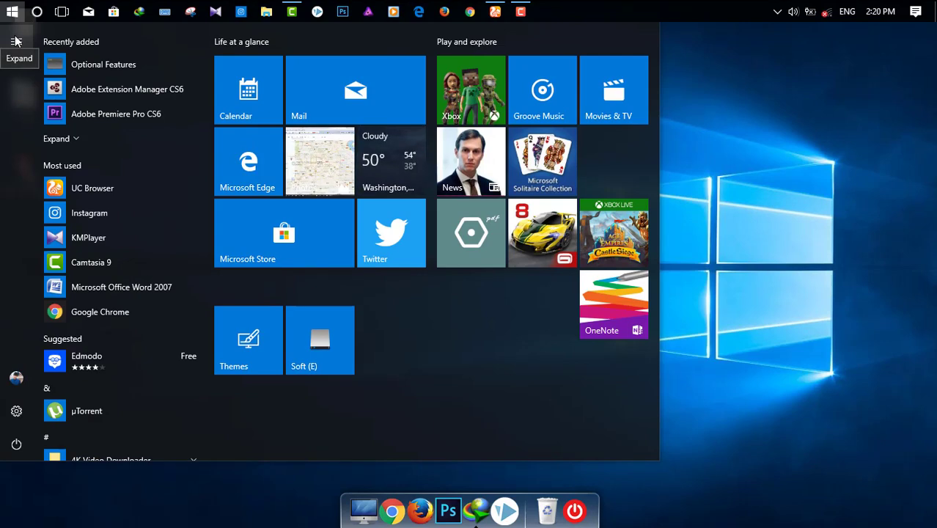
scroll(89, 212, "down", 20)
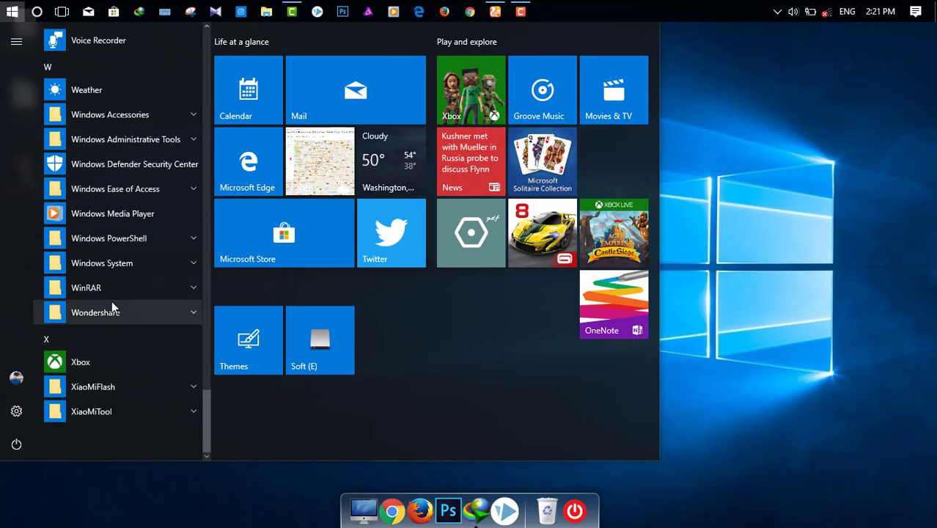
scroll(111, 308, "up", 5)
scroll(112, 303, "up", 6)
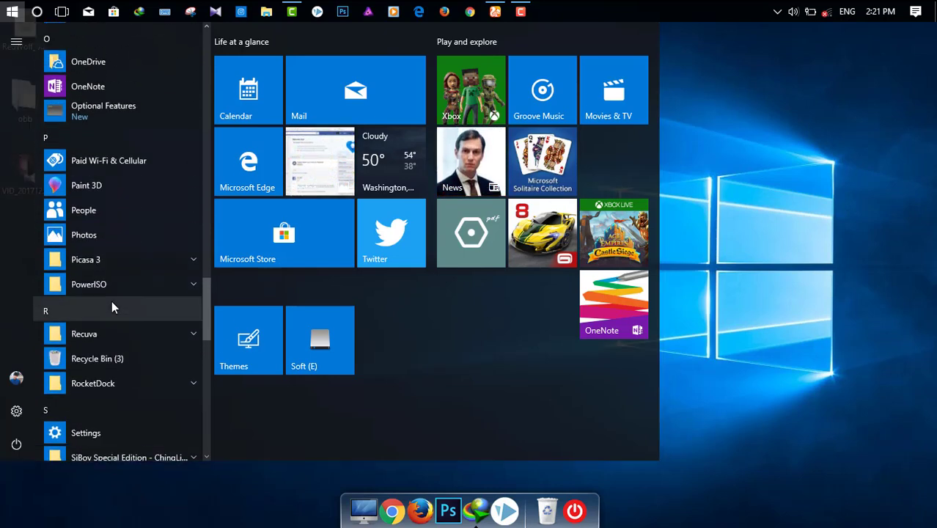
left_click(112, 307)
type("x")
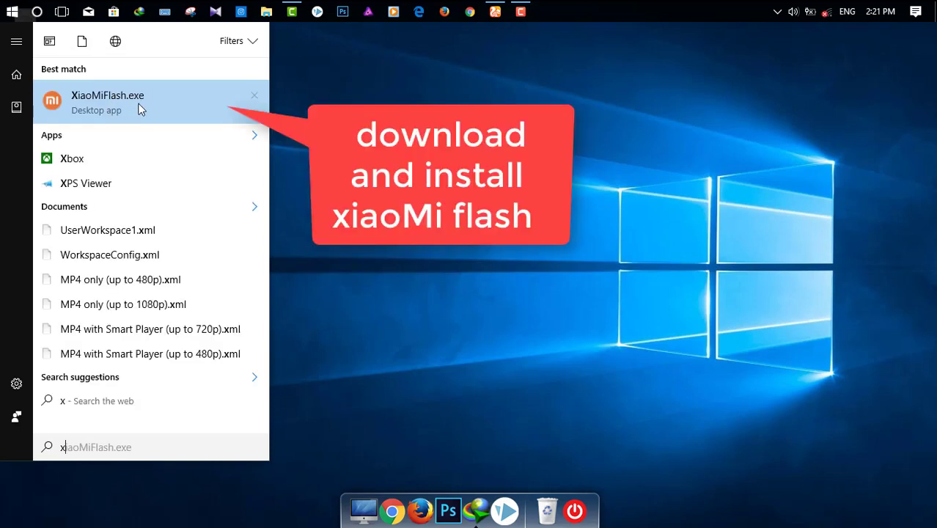
left_click(141, 108)
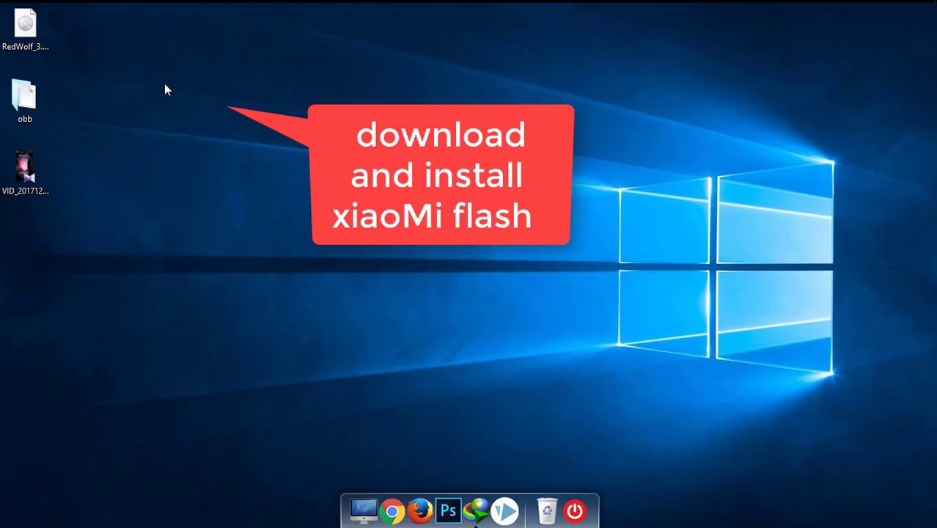
left_click(421, 364)
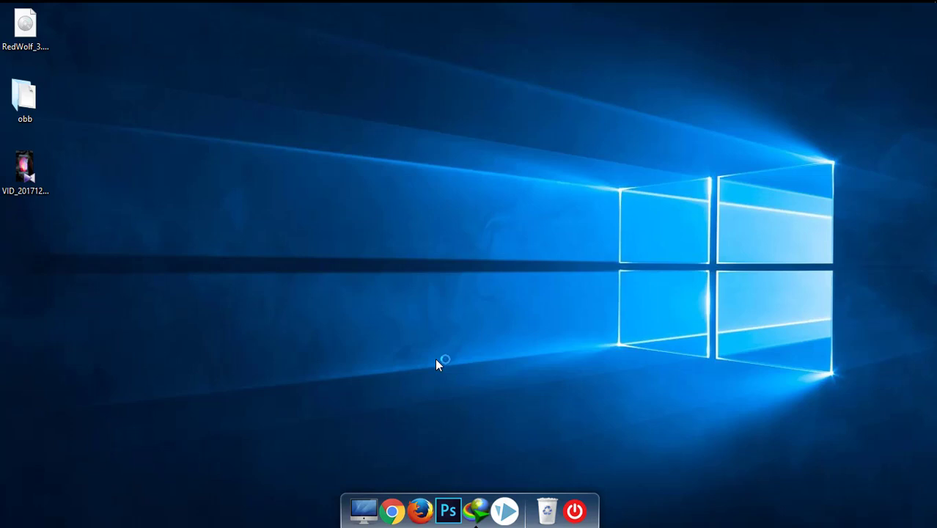
mouse_move(550, 3)
left_click(525, 12)
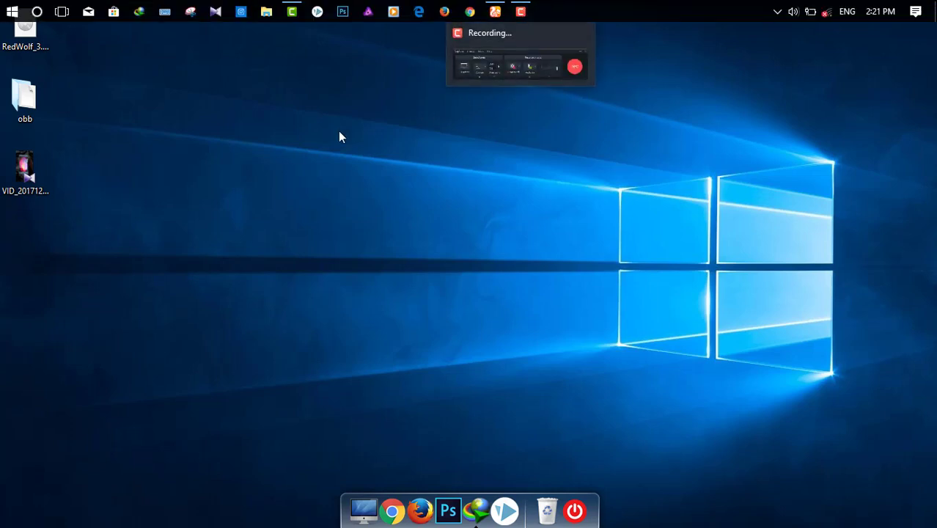
right_click(361, 134)
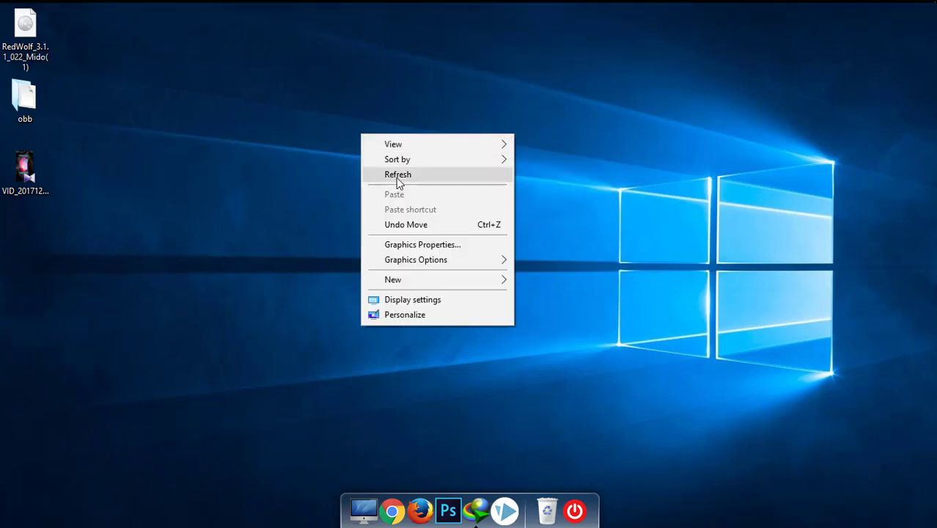
left_click(399, 173)
right_click(388, 166)
left_click(403, 208)
right_click(388, 179)
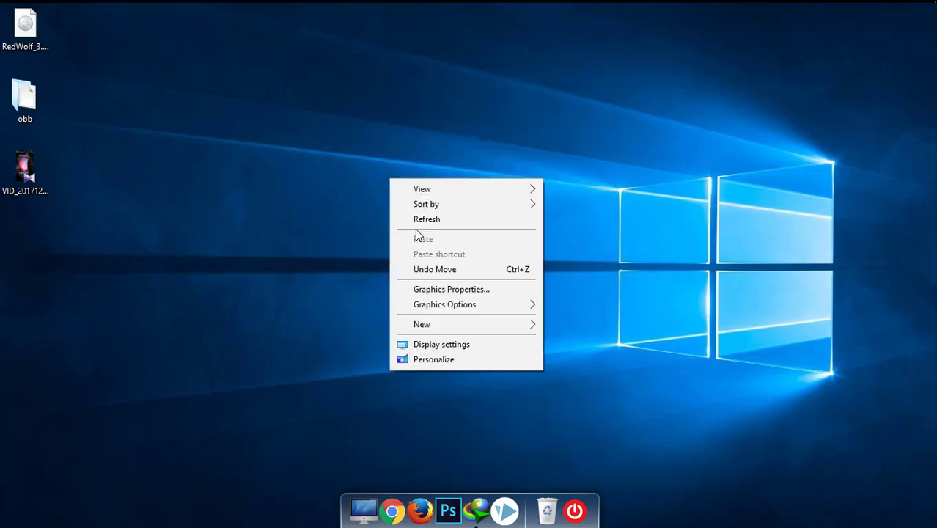
left_click(410, 214)
Step: Find XiaoMiFlash.exe by searching for "x", launch it, and move its window slightly up on the desktop
left_click(12, 11)
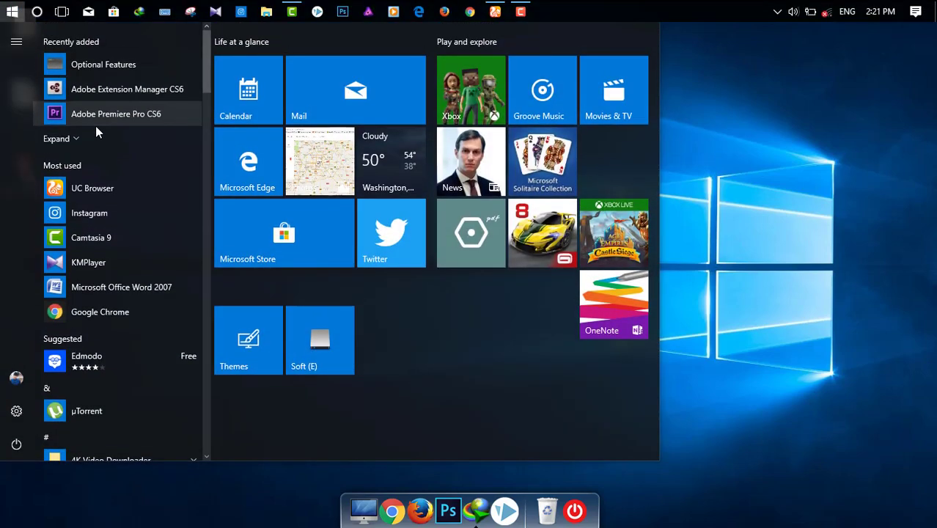
type("x")
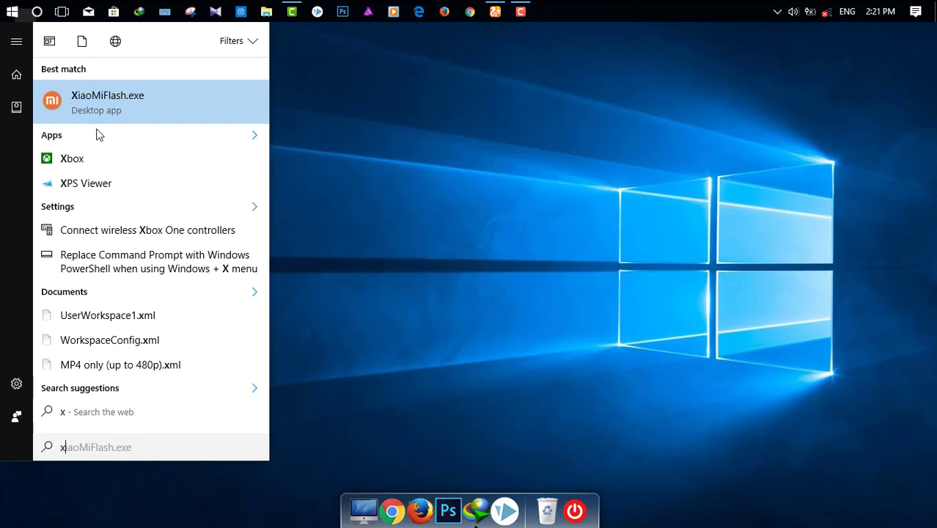
key("Return")
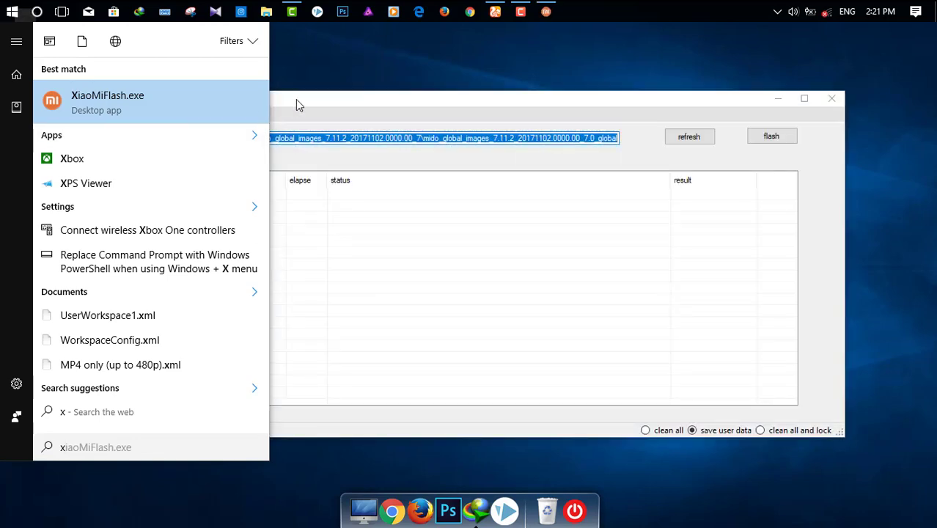
left_click(334, 74)
left_click_drag(410, 102, 405, 86)
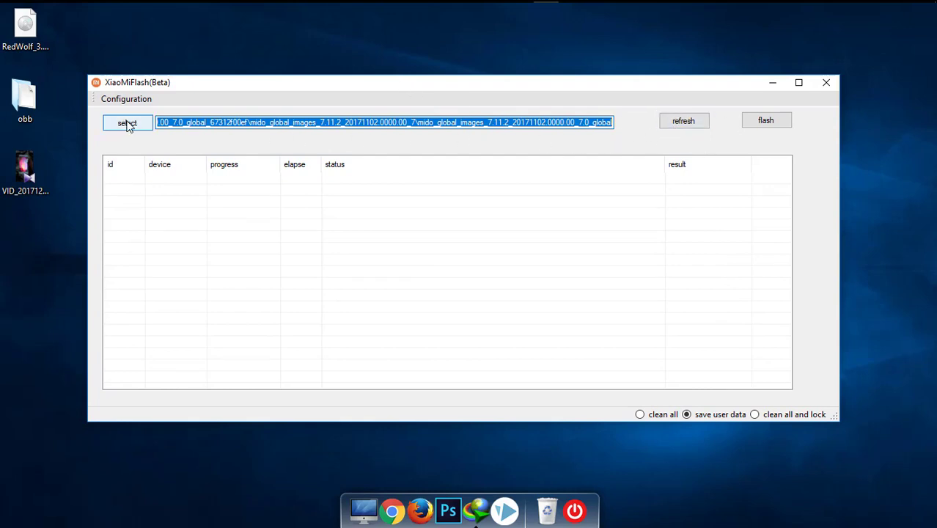
Step: Select the innermost mido_global_images_7.11.16_20171116.0000.00_7.0_global folder under Downloads > Compressed as the ROM to flash
left_click(192, 132)
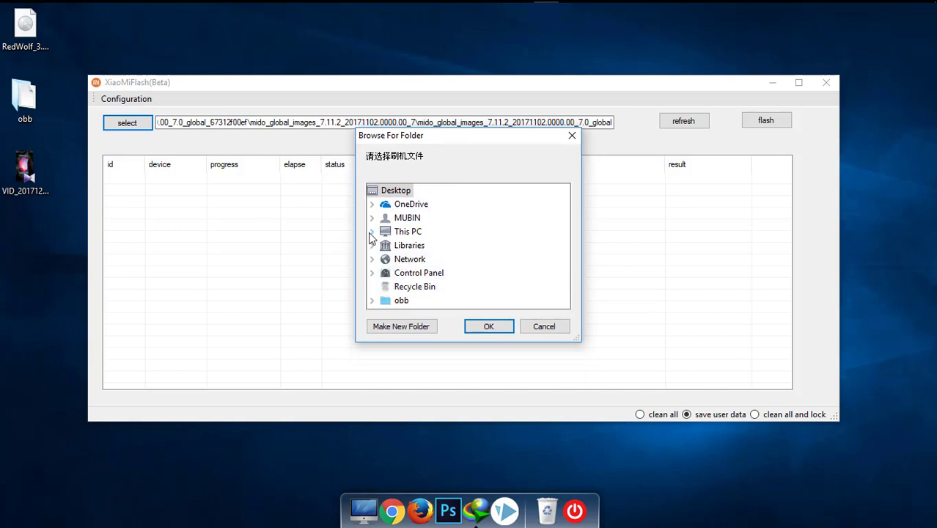
left_click(371, 232)
double_click(404, 266)
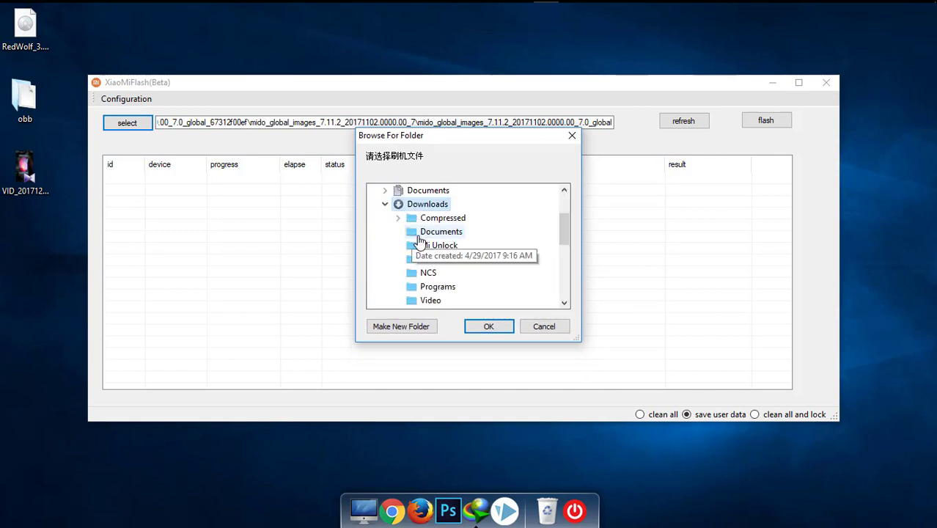
scroll(429, 232, "down", 1)
scroll(430, 231, "up", 2)
double_click(435, 219)
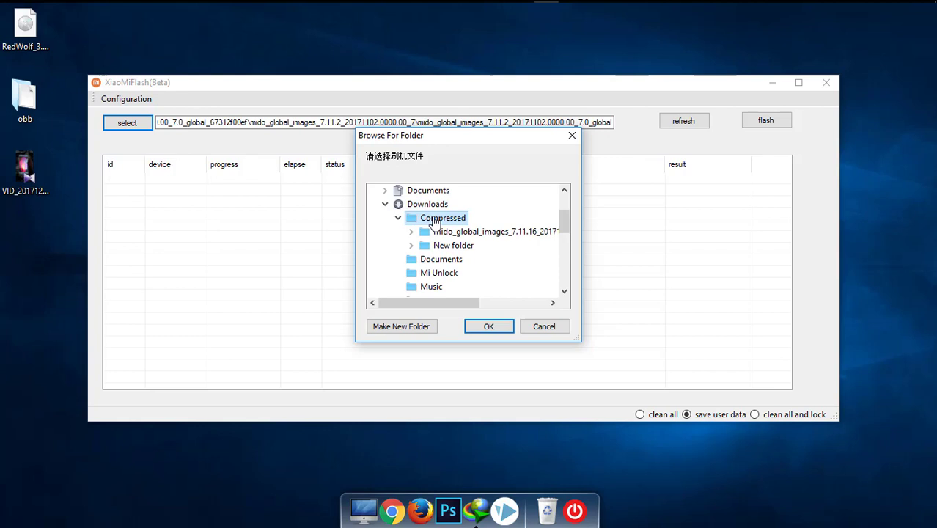
double_click(470, 233)
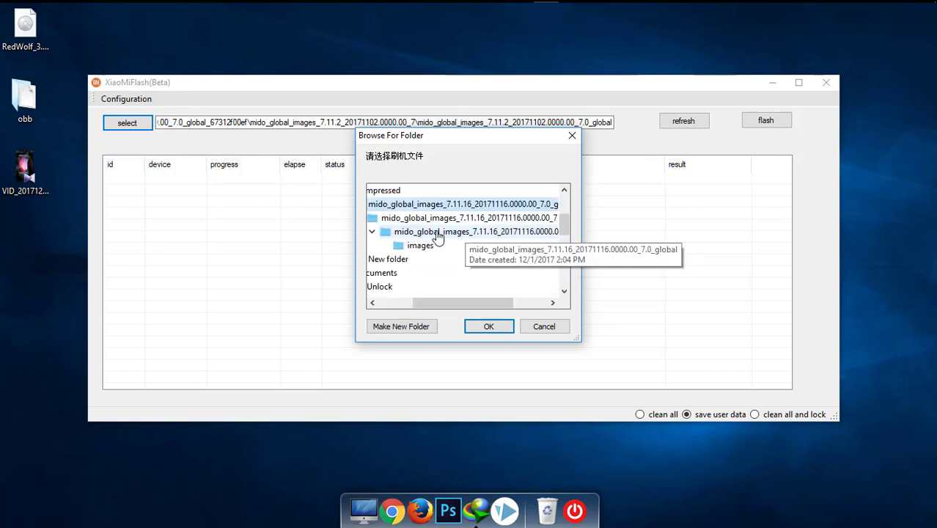
left_click(437, 233)
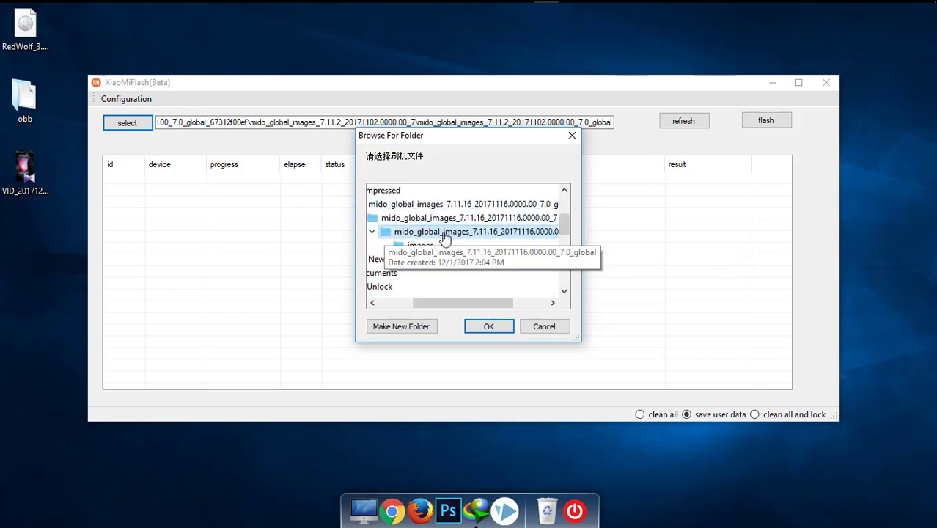
left_click(488, 327)
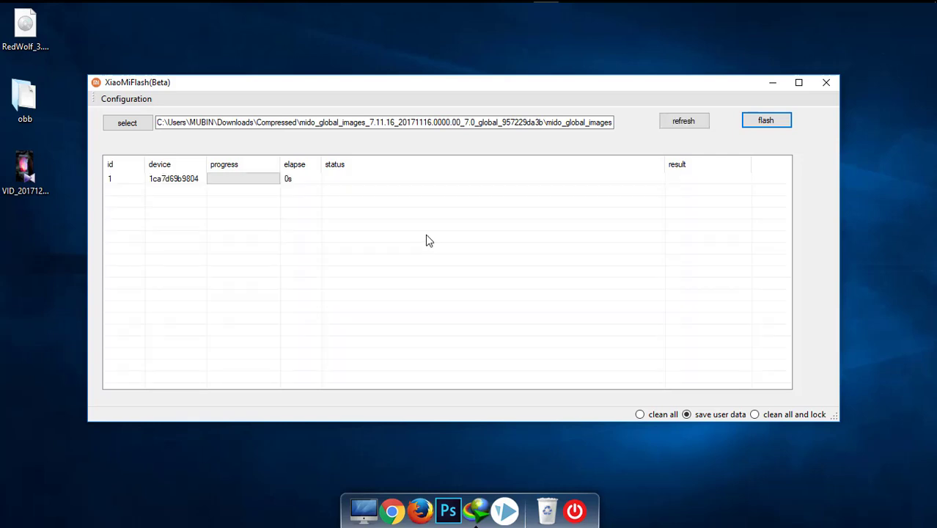
Step: Set the flash mode to clean all and start flashing the ROM to the connected device
left_click(766, 125)
left_click(754, 132)
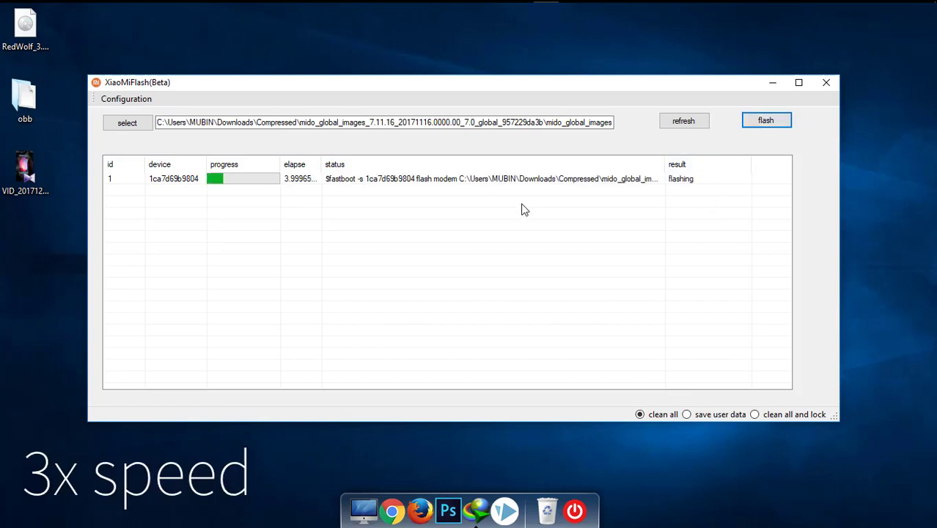
right_click(492, 29)
left_click(541, 75)
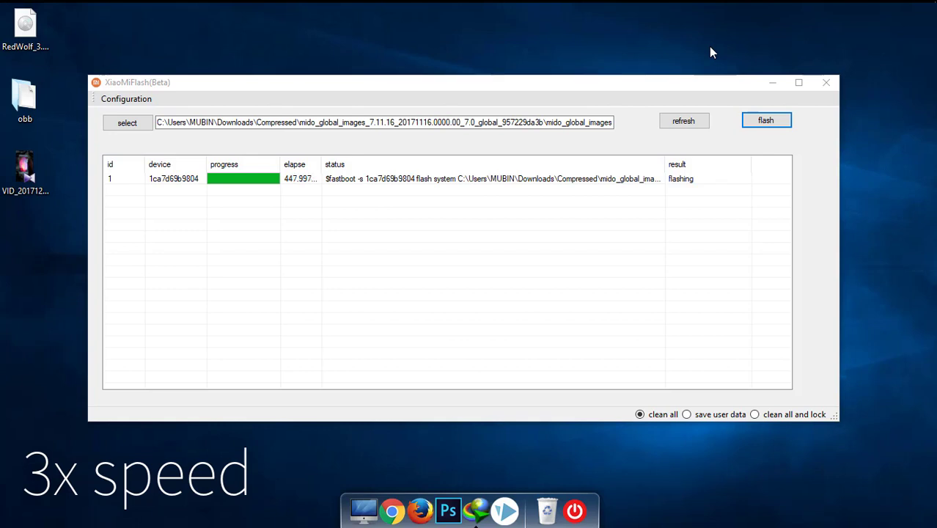
mouse_move(710, 21)
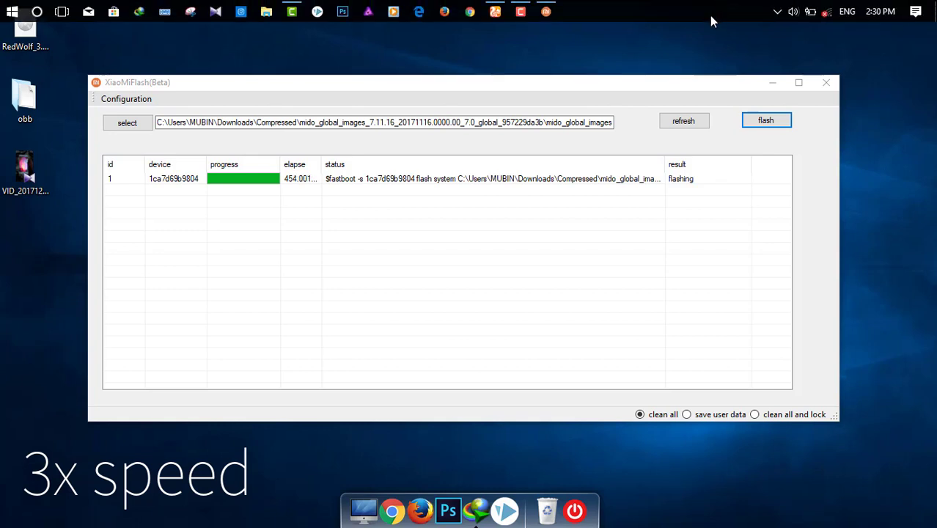